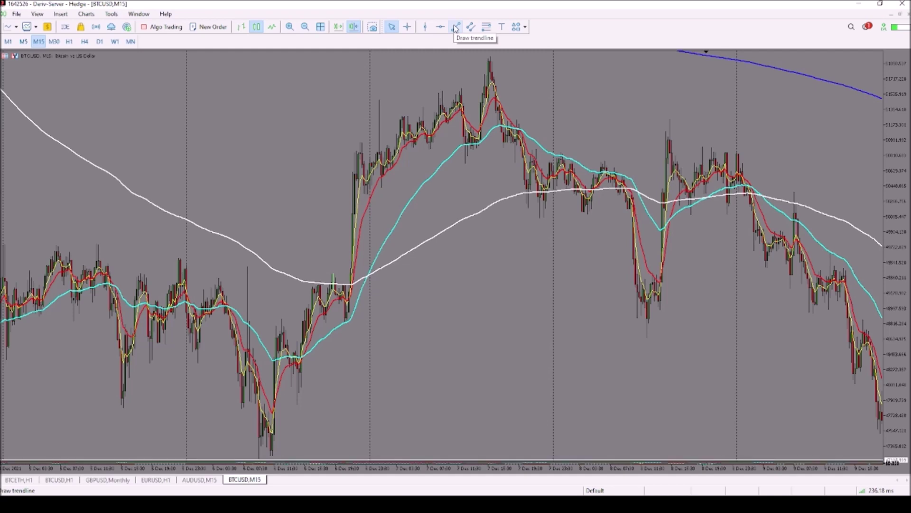
Scroll the BTCUSD M15 chart back to show the older bars from 4 Dec
{"action": "left_click_drag", "start_coordinate": [435, 143], "coordinate": [492, 152]}
{"action": "left_click_drag", "start_coordinate": [372, 175], "coordinate": [440, 191]}
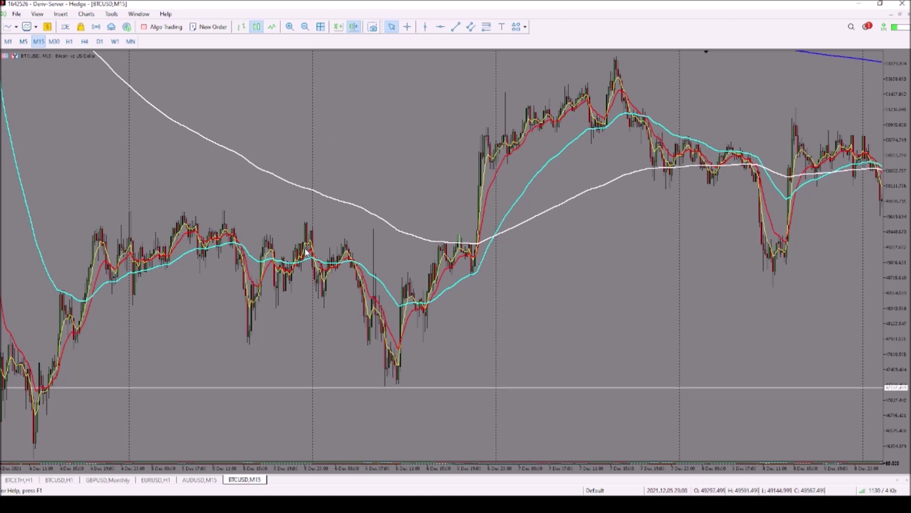
{"action": "mouse_move", "coordinate": [140, 250]}
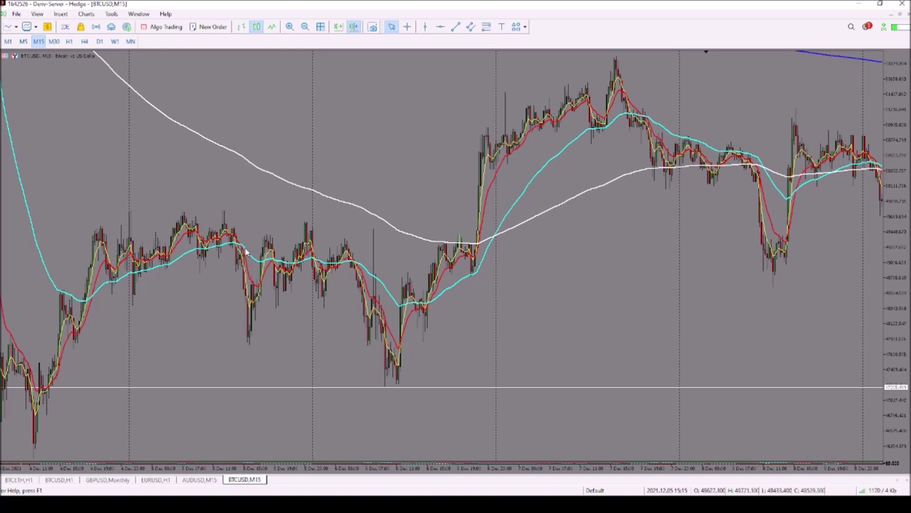
{"action": "mouse_move", "coordinate": [246, 252]}
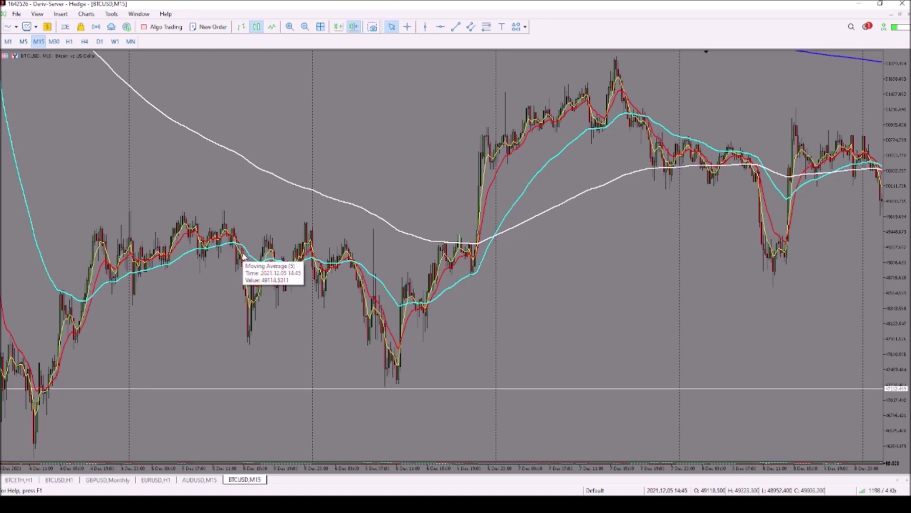
{"action": "mouse_move", "coordinate": [403, 237]}
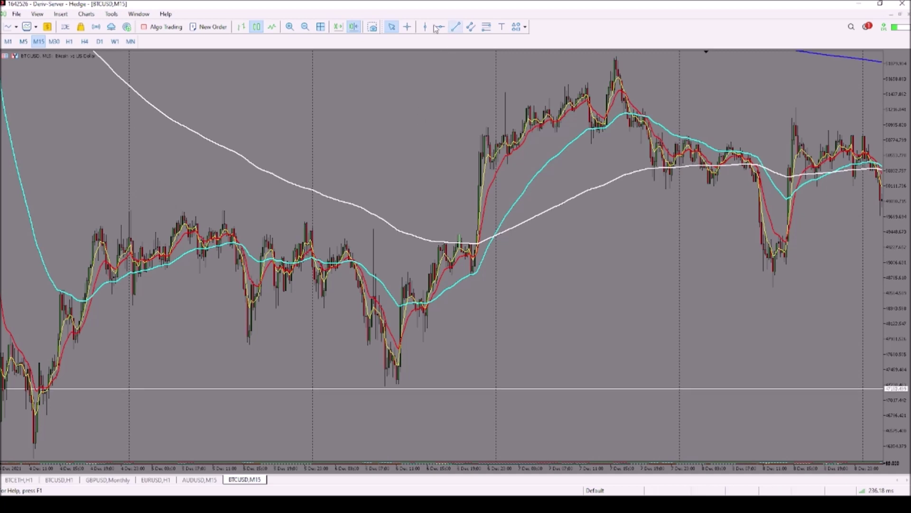
Draw a thin rectangle along the 5 Dec swing high and copy it down to the following low
{"action": "left_click", "coordinate": [62, 14]}
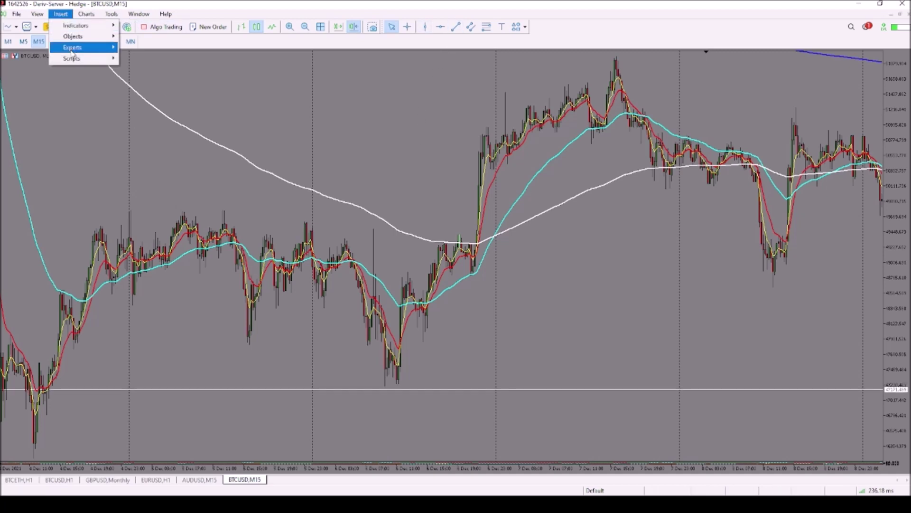
{"action": "mouse_move", "coordinate": [97, 38]}
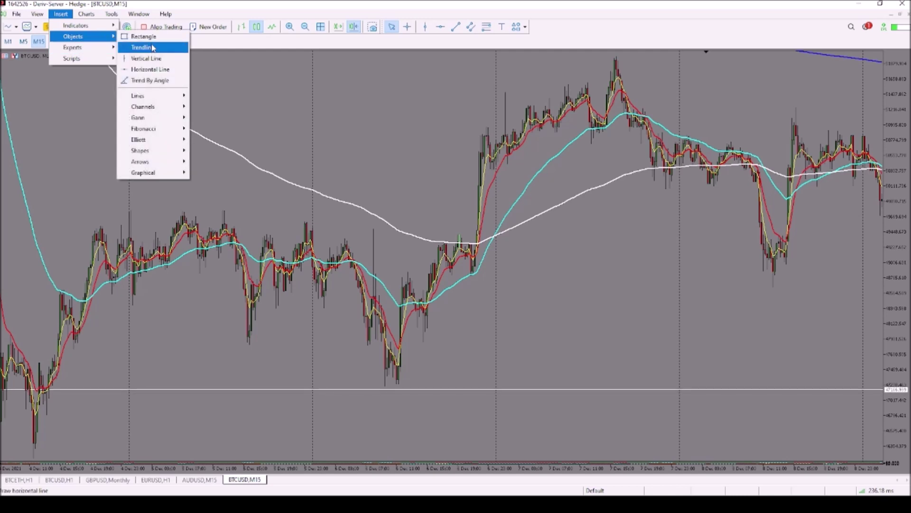
{"action": "left_click", "coordinate": [161, 37]}
{"action": "left_click_drag", "start_coordinate": [175, 212], "coordinate": [280, 214]}
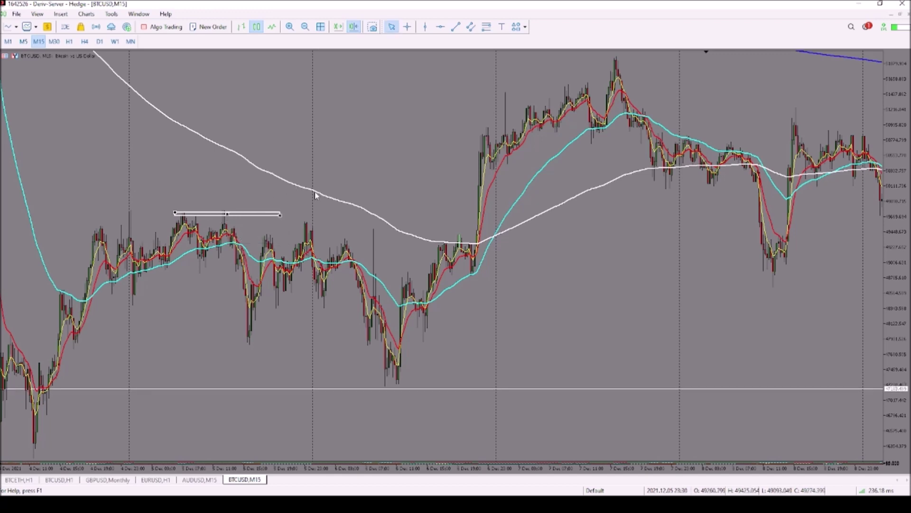
{"action": "left_click_drag", "start_coordinate": [225, 215], "coordinate": [236, 345]}
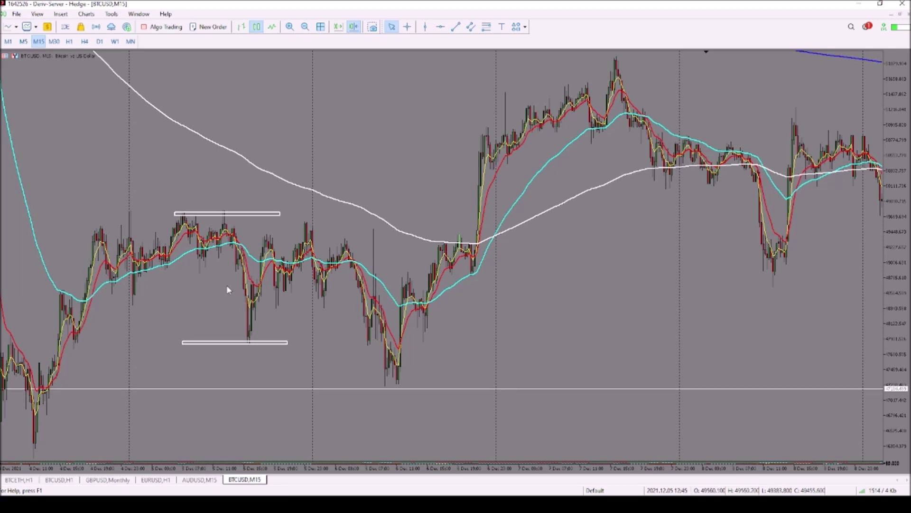
Draw a short trendline across the moving-average crossover after the 5 Dec swing high
{"action": "left_click", "coordinate": [457, 27]}
{"action": "left_click_drag", "start_coordinate": [250, 236], "coordinate": [233, 257]}
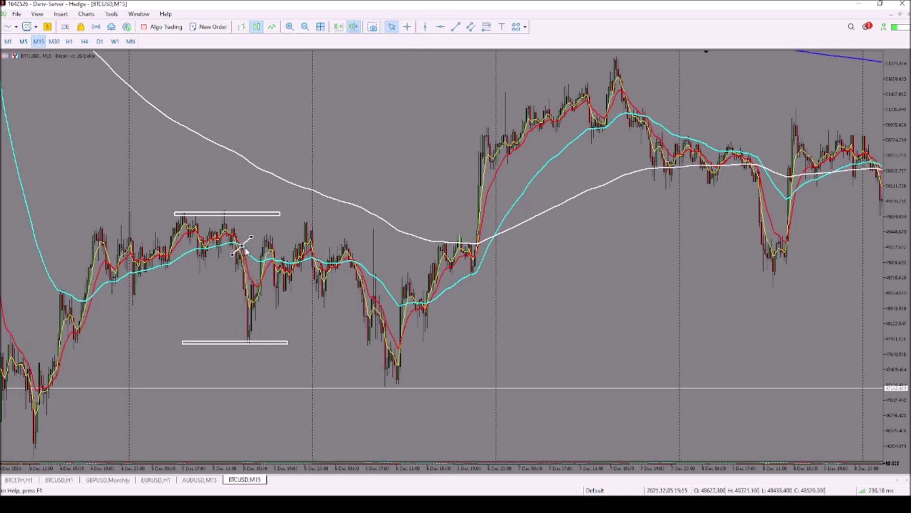
{"action": "left_click", "coordinate": [244, 249]}
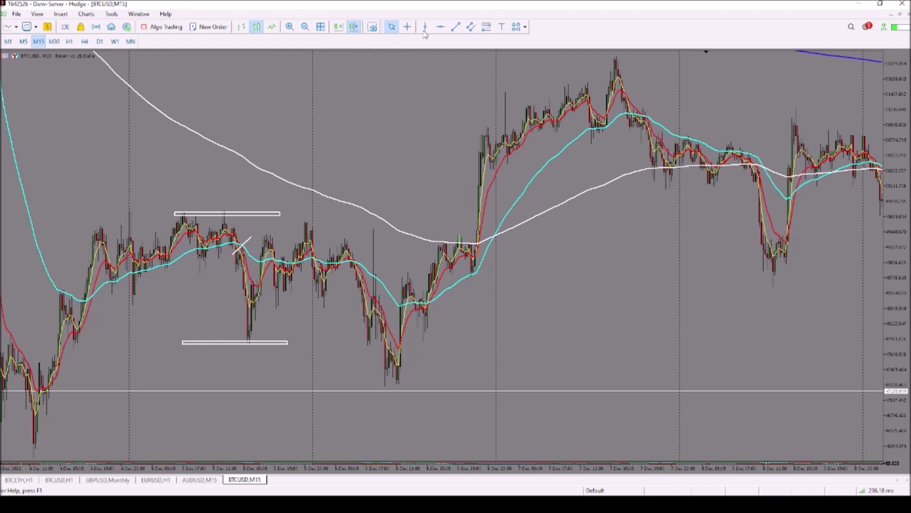
Copy the low rectangle to the 6 Dec low, add a crossover trendline, and box a consolidation
{"action": "double_click", "coordinate": [232, 343]}
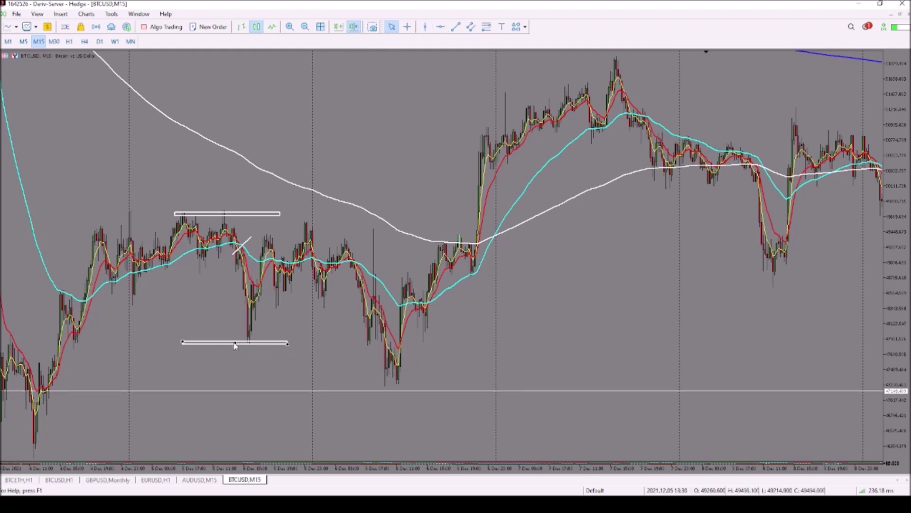
{"action": "left_click_drag", "start_coordinate": [235, 345], "coordinate": [397, 384]}
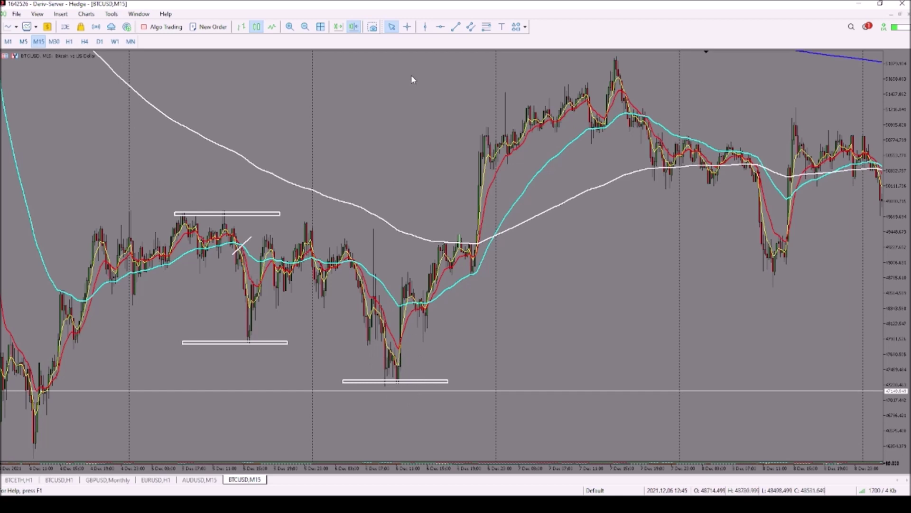
{"action": "left_click", "coordinate": [456, 27]}
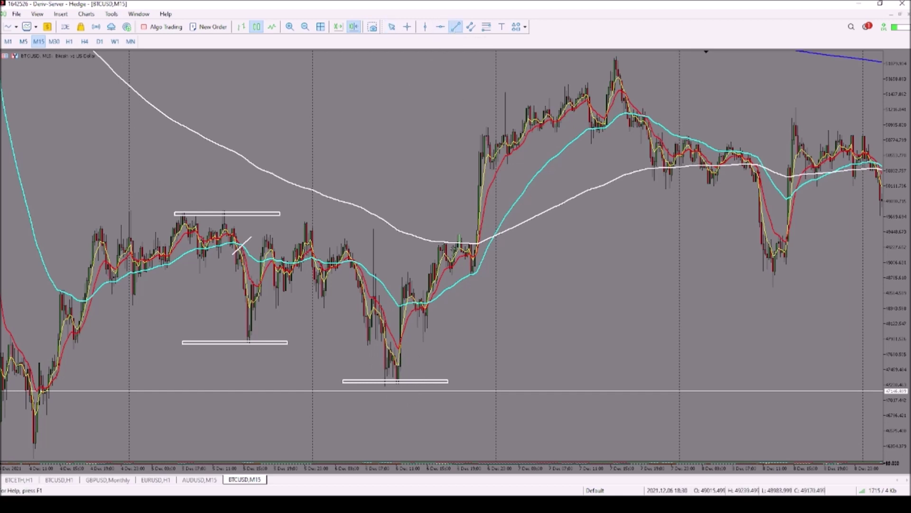
{"action": "left_click_drag", "start_coordinate": [428, 300], "coordinate": [433, 306]}
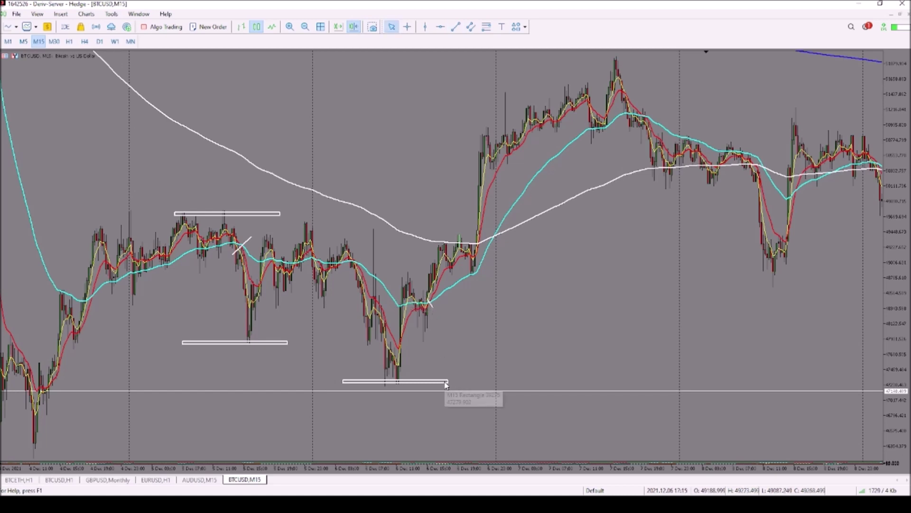
{"action": "double_click", "coordinate": [397, 383]}
{"action": "left_click_drag", "start_coordinate": [396, 383], "coordinate": [472, 159]}
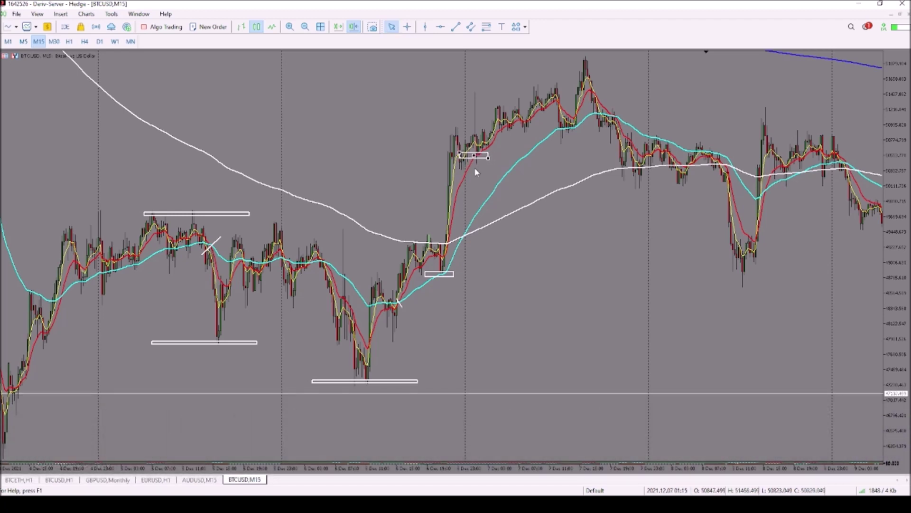
Draw a short trendline across the downturn moving-average crossover just after the 7 Dec peak
{"action": "left_click", "coordinate": [476, 155]}
{"action": "left_click", "coordinate": [456, 26]}
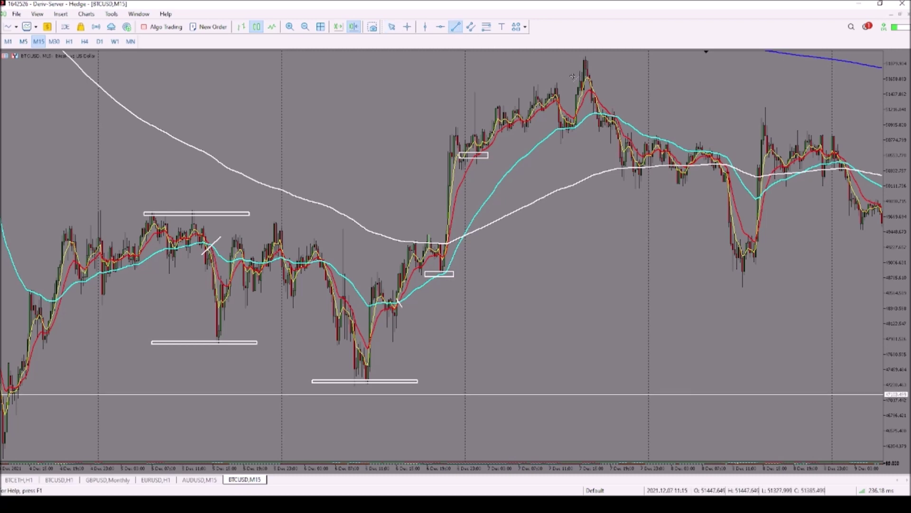
{"action": "left_click_drag", "start_coordinate": [602, 88], "coordinate": [584, 103]}
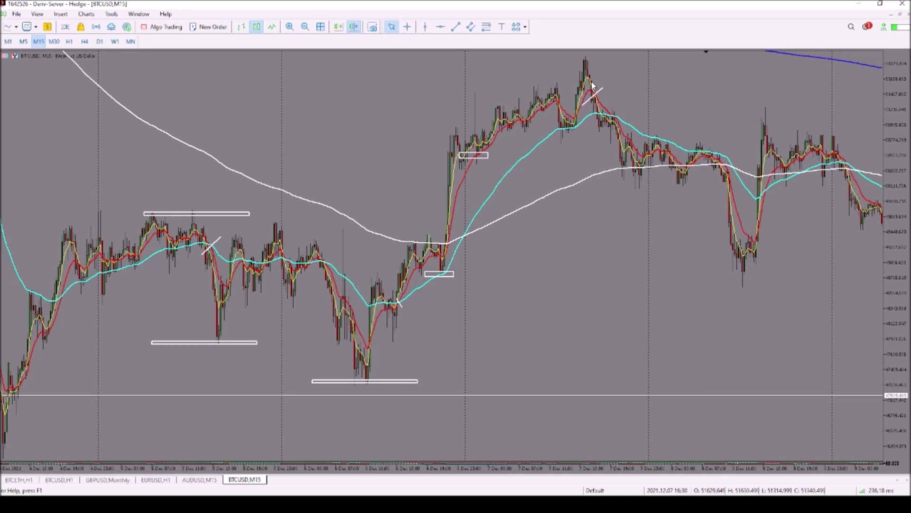
{"action": "mouse_move", "coordinate": [610, 181]}
{"action": "mouse_move", "coordinate": [592, 99]}
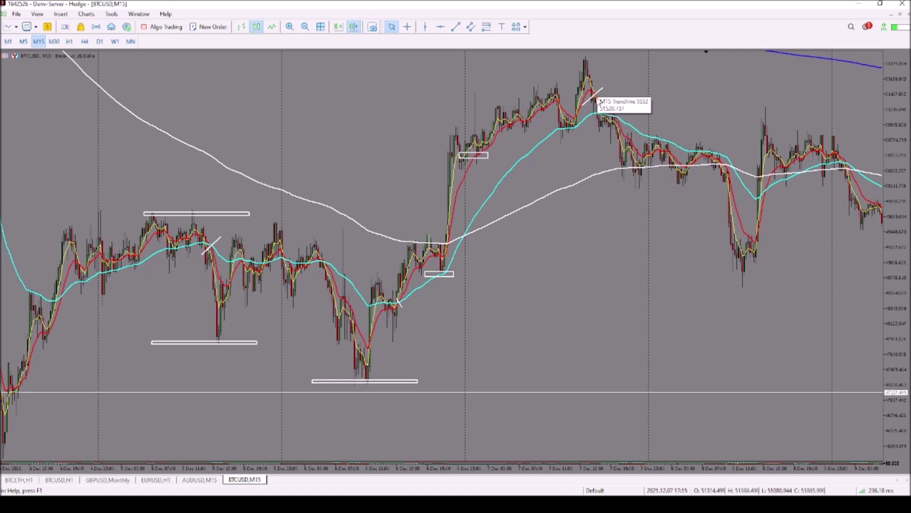
{"action": "left_click_drag", "start_coordinate": [634, 193], "coordinate": [524, 209]}
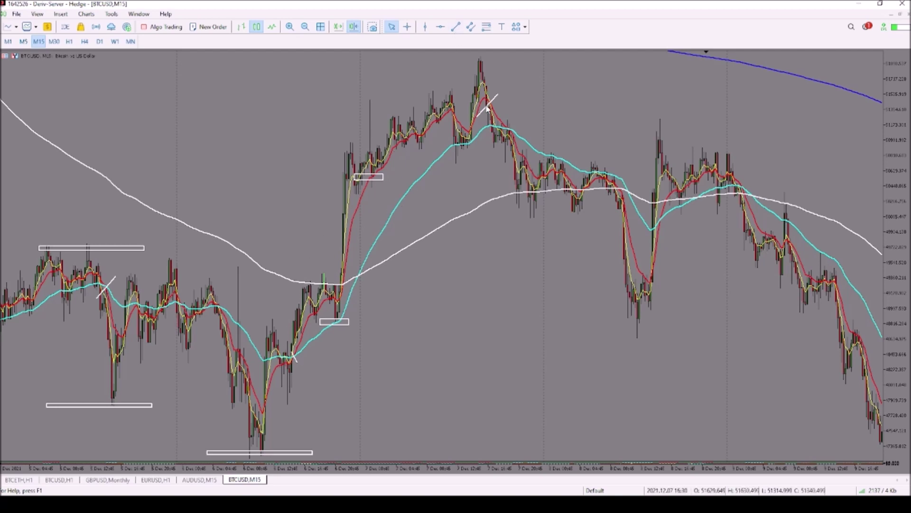
Shift the new trendline onto the moving-average crossover
{"action": "scroll", "coordinate": [488, 109], "scroll_direction": "up", "scroll_amount": 1}
{"action": "left_click_drag", "start_coordinate": [491, 108], "coordinate": [512, 135]}
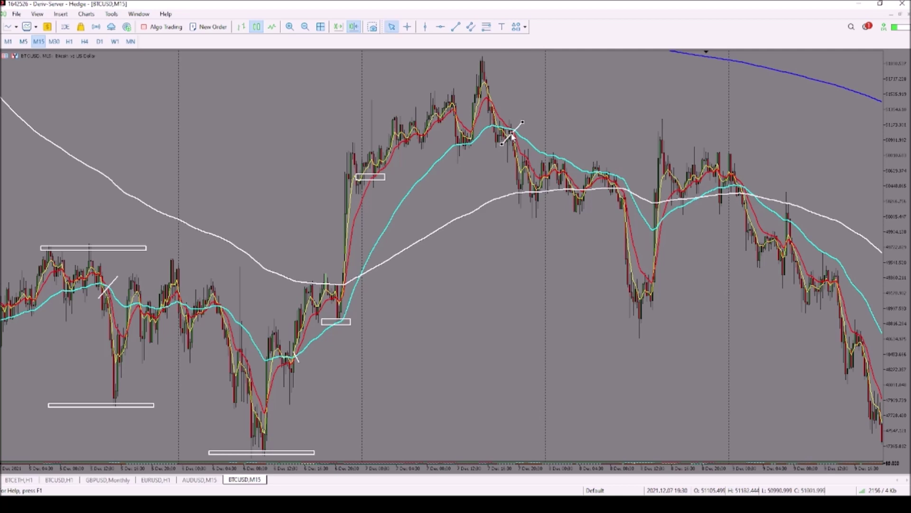
{"action": "left_click", "coordinate": [512, 137]}
Copy a small rectangle onto the consolidation after the peak and fit it to its top
{"action": "double_click", "coordinate": [384, 179]}
{"action": "left_click_drag", "start_coordinate": [378, 185], "coordinate": [578, 152]}
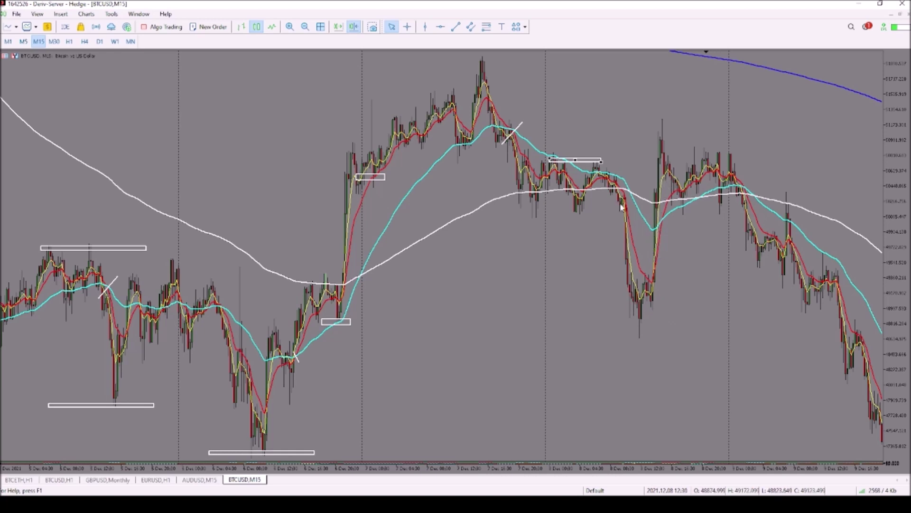
{"action": "left_click_drag", "start_coordinate": [614, 231], "coordinate": [545, 223]}
{"action": "left_click_drag", "start_coordinate": [602, 256], "coordinate": [472, 252]}
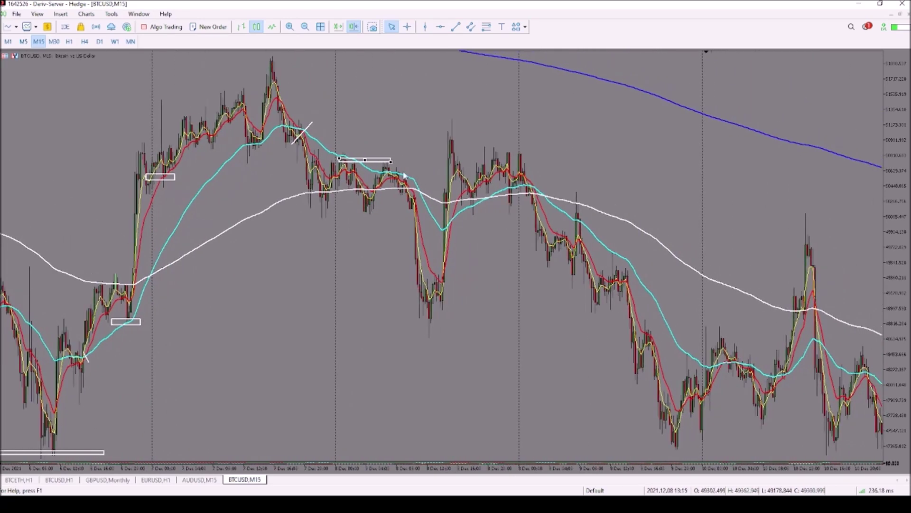
{"action": "left_click_drag", "start_coordinate": [391, 162], "coordinate": [519, 153]}
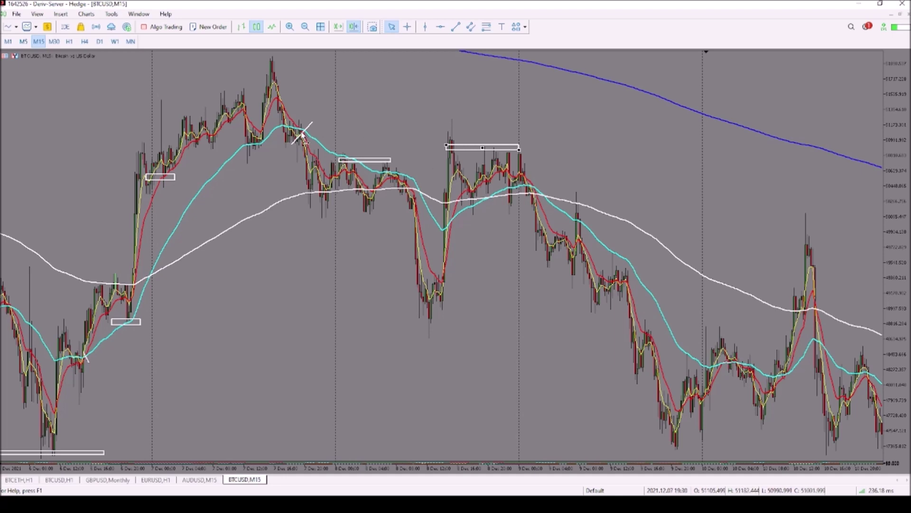
Reposition the short trendline on its crossover and copy a rectangle to the next swing high
{"action": "left_click_drag", "start_coordinate": [303, 136], "coordinate": [533, 189]}
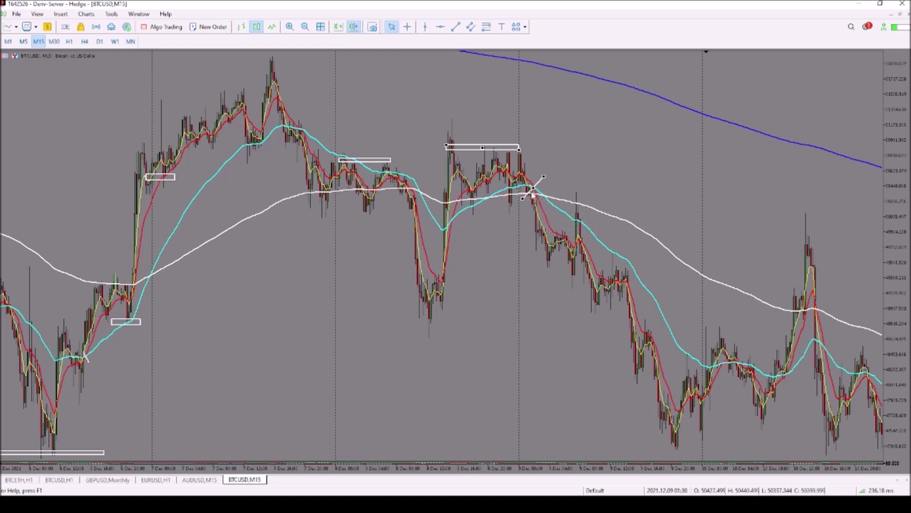
{"action": "double_click", "coordinate": [171, 180]}
{"action": "left_click_drag", "start_coordinate": [172, 185], "coordinate": [600, 310]}
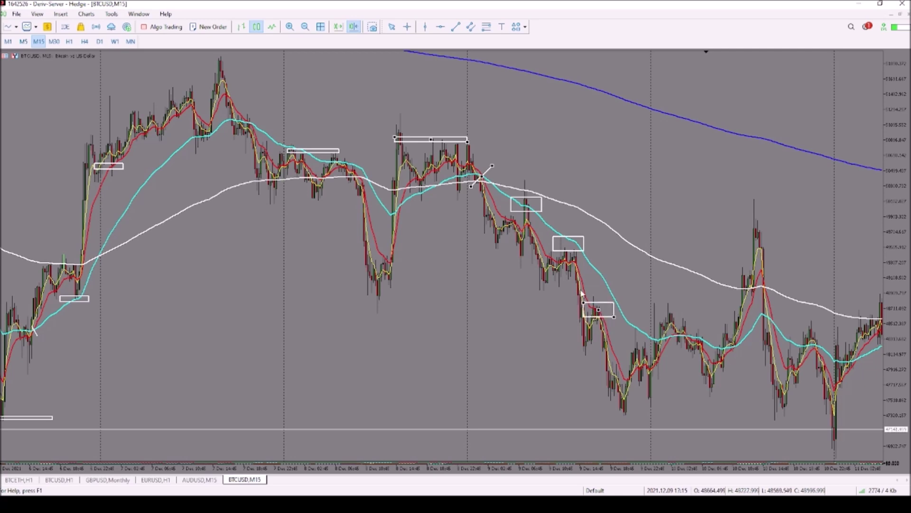
Delete the unwanted rectangle beneath the crossover where the 9 Dec decline begins
{"action": "right_click", "coordinate": [543, 214]}
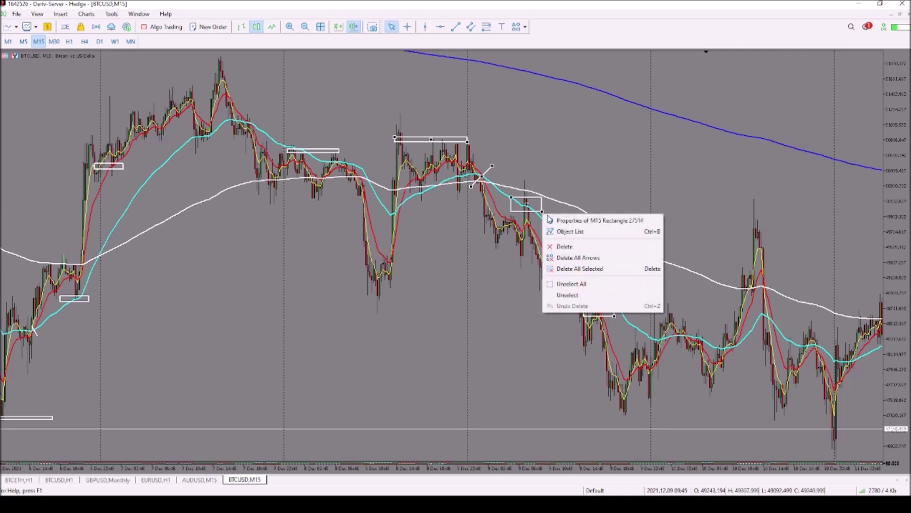
{"action": "left_click", "coordinate": [568, 248]}
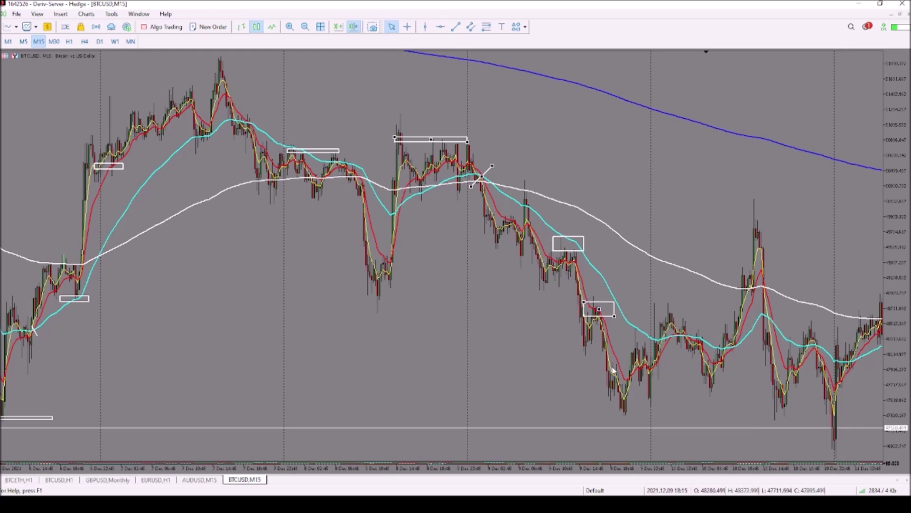
Draw a short trendline at the moving-average crossover just after the 9–10 Dec low
{"action": "left_click_drag", "start_coordinate": [704, 391], "coordinate": [576, 371]}
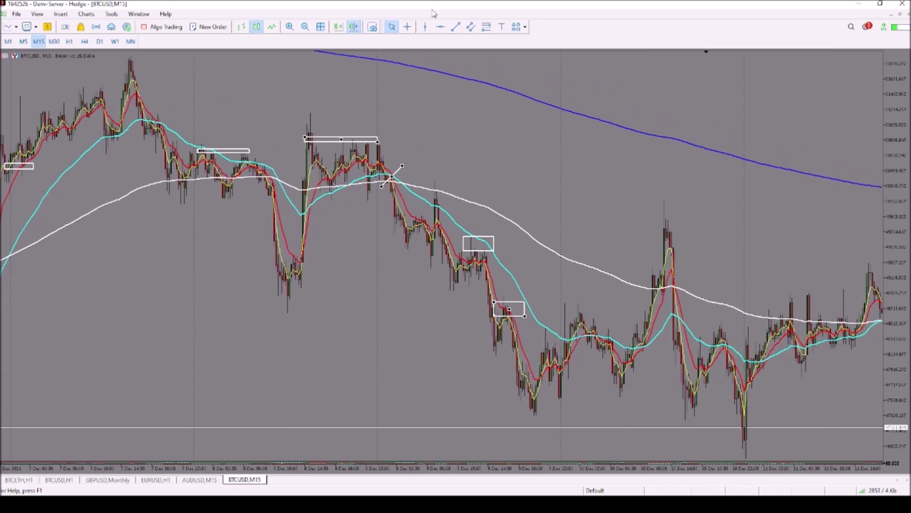
{"action": "left_click", "coordinate": [456, 27]}
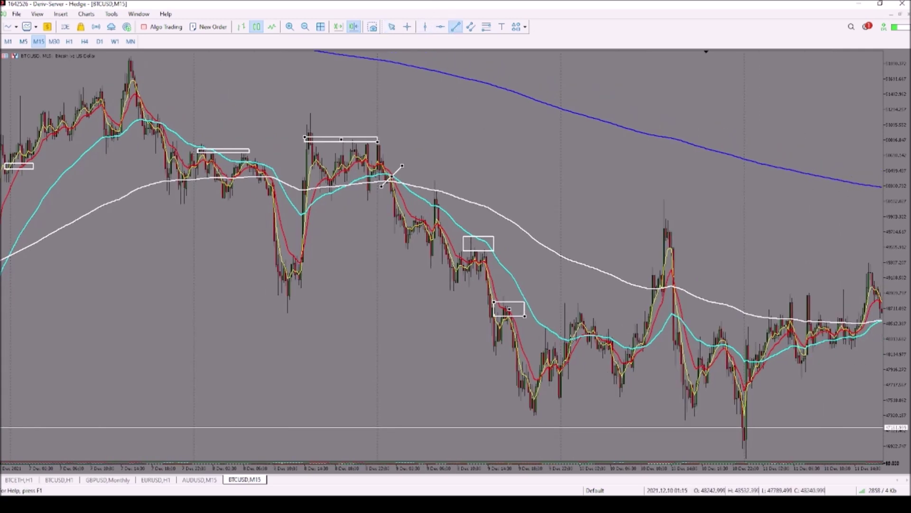
{"action": "left_click_drag", "start_coordinate": [557, 355], "coordinate": [566, 375]}
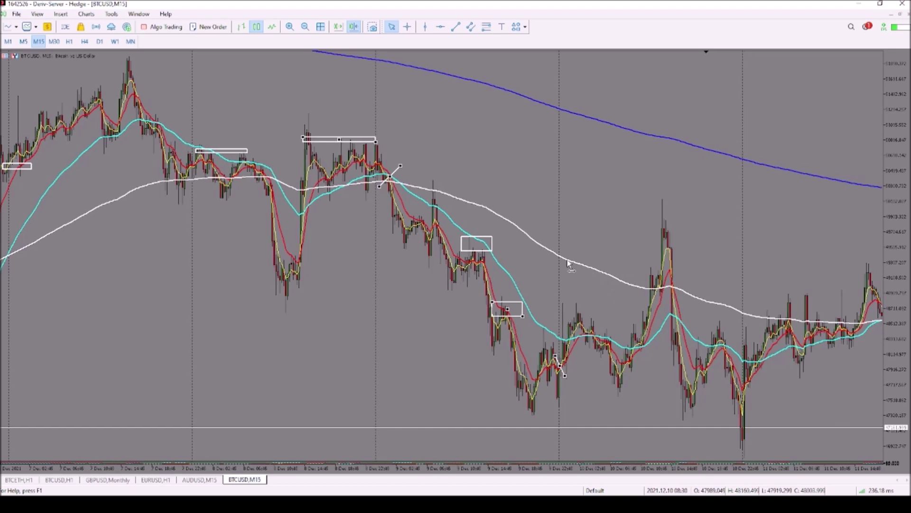
{"action": "left_click_drag", "start_coordinate": [584, 266], "coordinate": [500, 237]}
{"action": "left_click_drag", "start_coordinate": [589, 275], "coordinate": [453, 300]}
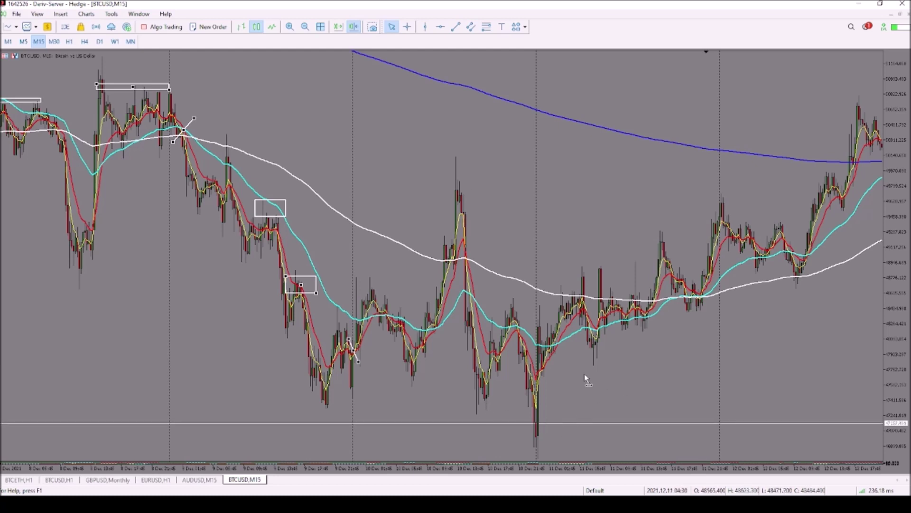
Draw a short trendline at the moving-average crossover near the lowest low
{"action": "scroll", "coordinate": [585, 374], "scroll_direction": "down", "scroll_amount": 5}
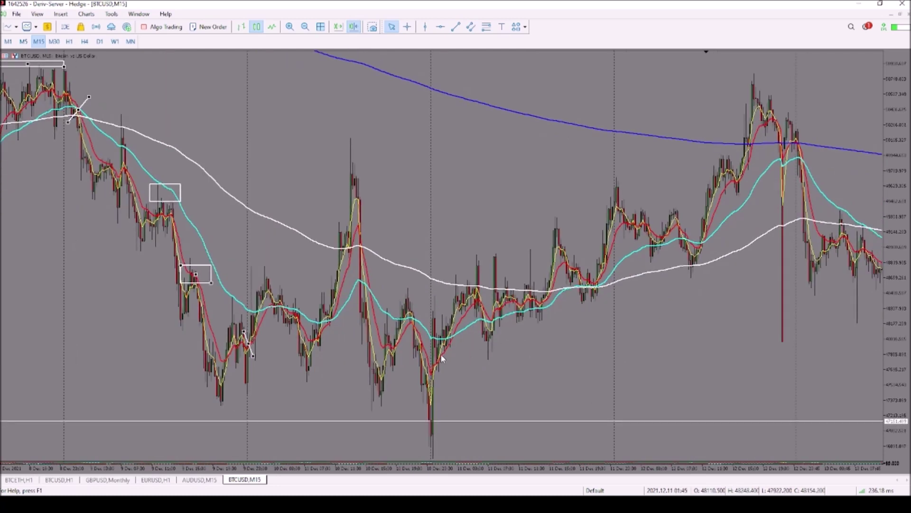
{"action": "left_click", "coordinate": [455, 27]}
{"action": "left_click_drag", "start_coordinate": [451, 333], "coordinate": [458, 344]}
Copy rectangles onto the 11 Dec sideways range and the 12 Dec pullback, narrowing the latter
{"action": "left_click_drag", "start_coordinate": [199, 279], "coordinate": [599, 291]}
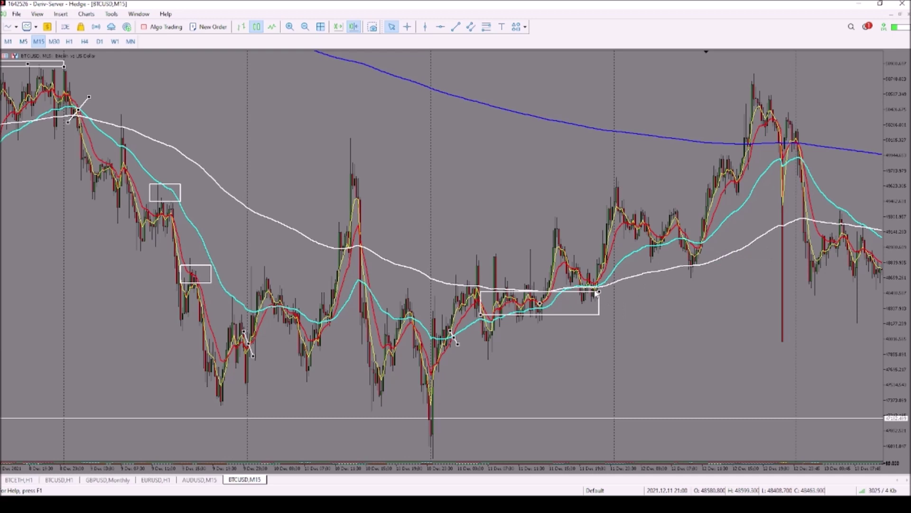
{"action": "left_click_drag", "start_coordinate": [547, 305], "coordinate": [791, 194]}
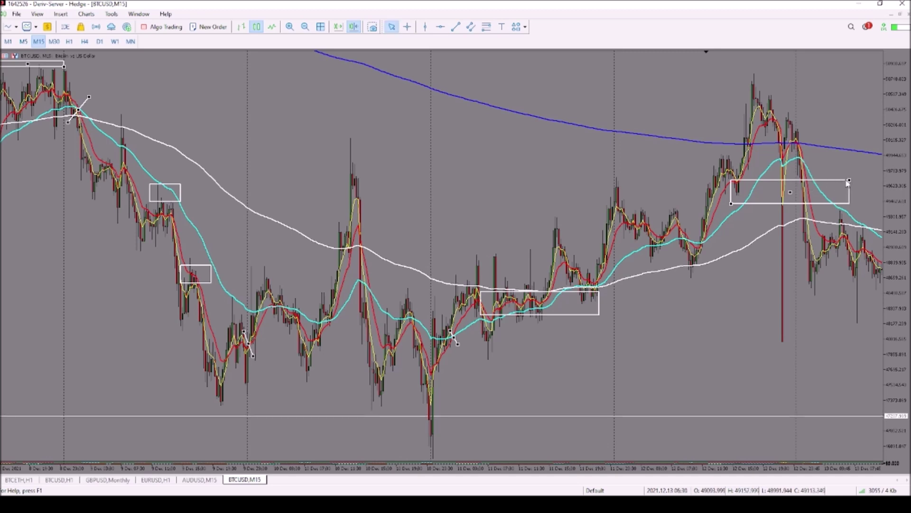
{"action": "left_click_drag", "start_coordinate": [849, 181], "coordinate": [745, 185]}
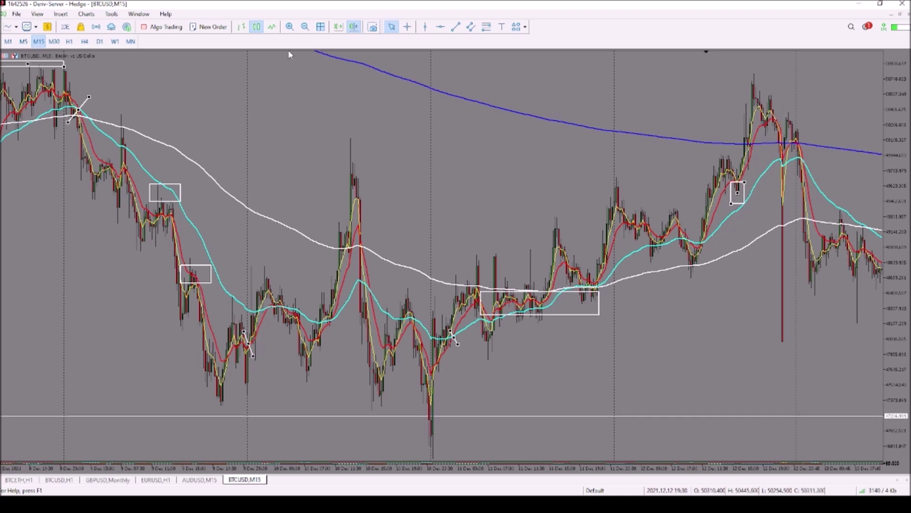
Draw a short trendline at the moving-average crossover after the 12 Dec peak
{"action": "left_click", "coordinate": [455, 26]}
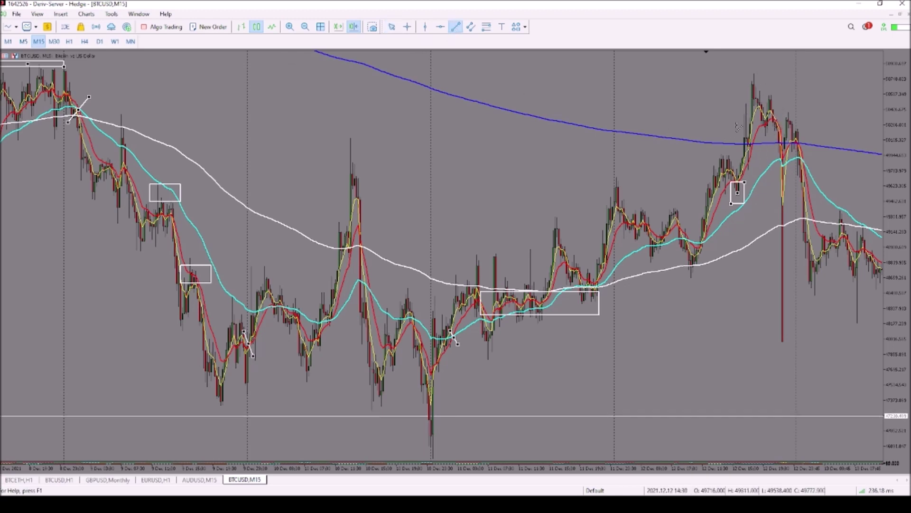
{"action": "left_click_drag", "start_coordinate": [782, 117], "coordinate": [769, 128]}
{"action": "left_click_drag", "start_coordinate": [771, 129], "coordinate": [771, 126]}
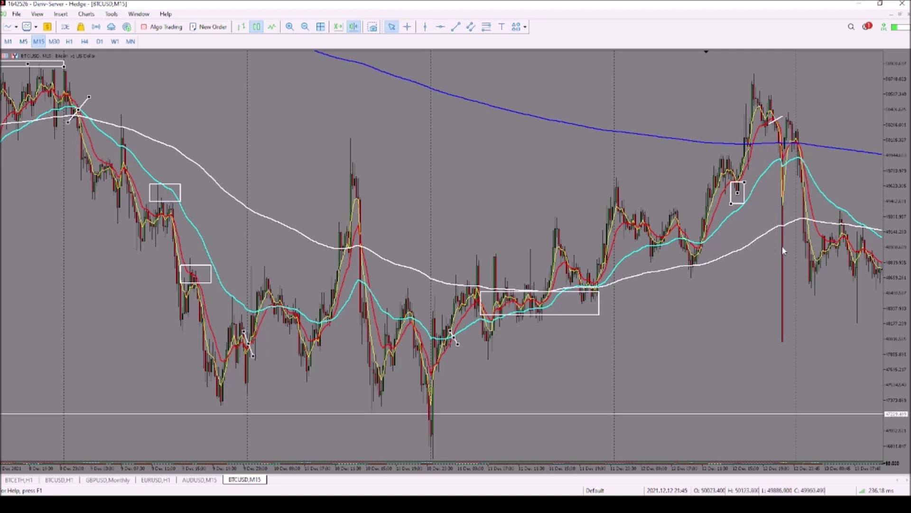
{"action": "left_click_drag", "start_coordinate": [762, 217], "coordinate": [499, 190]}
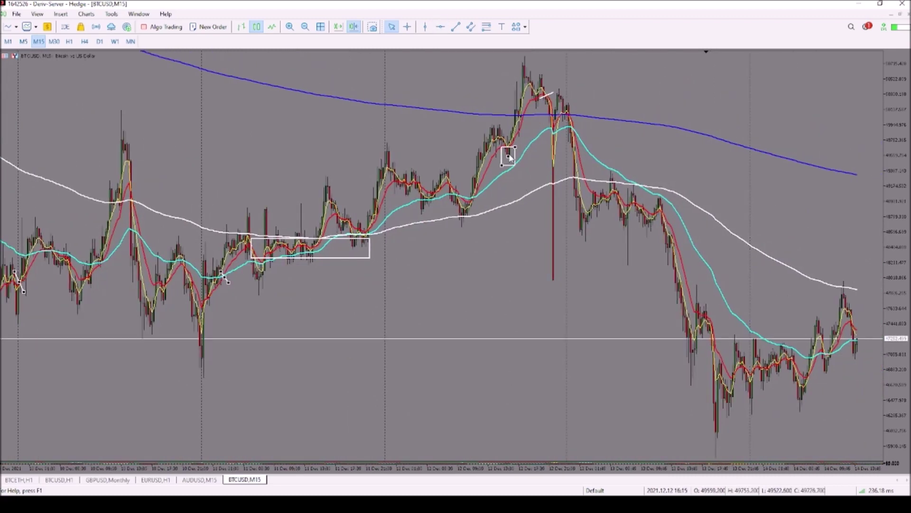
Box the tall peak, add a short crossover trendline, and box two later 13 Dec swings
{"action": "left_click_drag", "start_coordinate": [510, 158], "coordinate": [569, 70]}
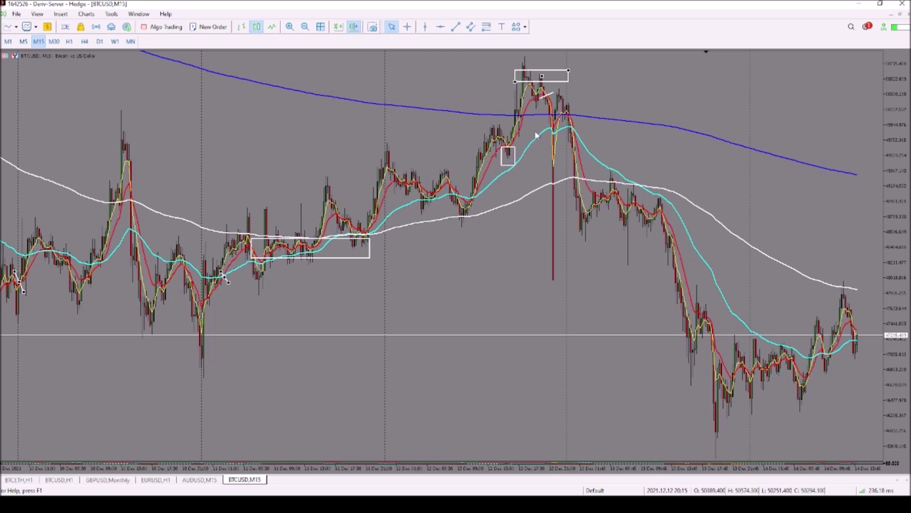
{"action": "left_click", "coordinate": [456, 26]}
{"action": "left_click_drag", "start_coordinate": [585, 125], "coordinate": [566, 135]}
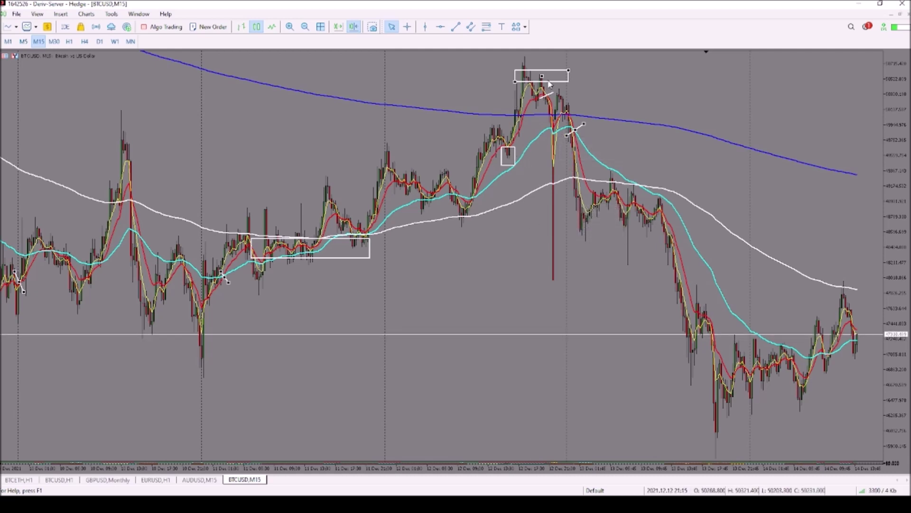
{"action": "left_click_drag", "start_coordinate": [587, 186], "coordinate": [635, 186]}
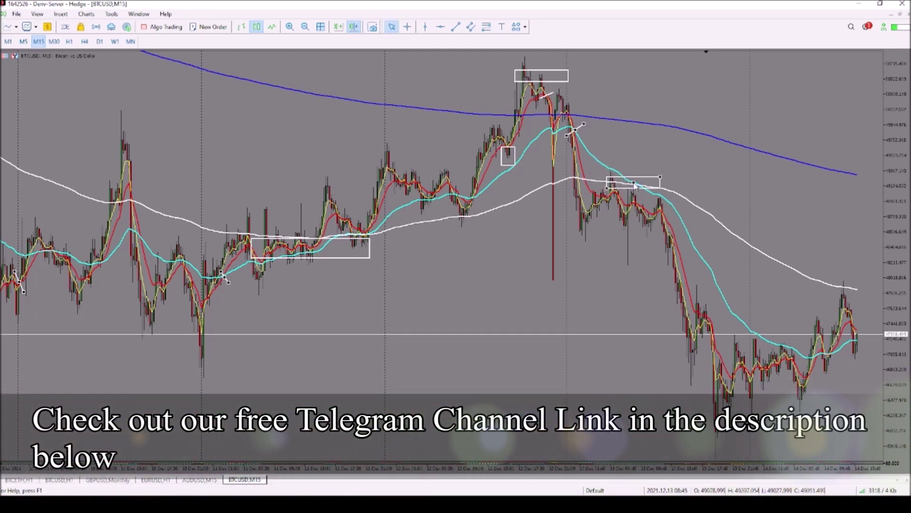
{"action": "left_click_drag", "start_coordinate": [636, 182], "coordinate": [707, 304]}
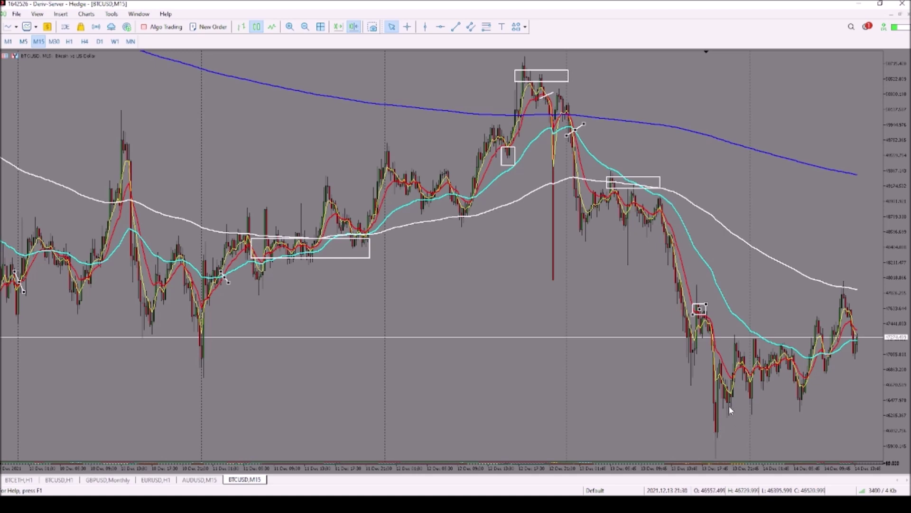
Draw a short trendline at the moving-average crossover after the 13 Dec low, showing the newest bars
{"action": "left_click", "coordinate": [455, 28]}
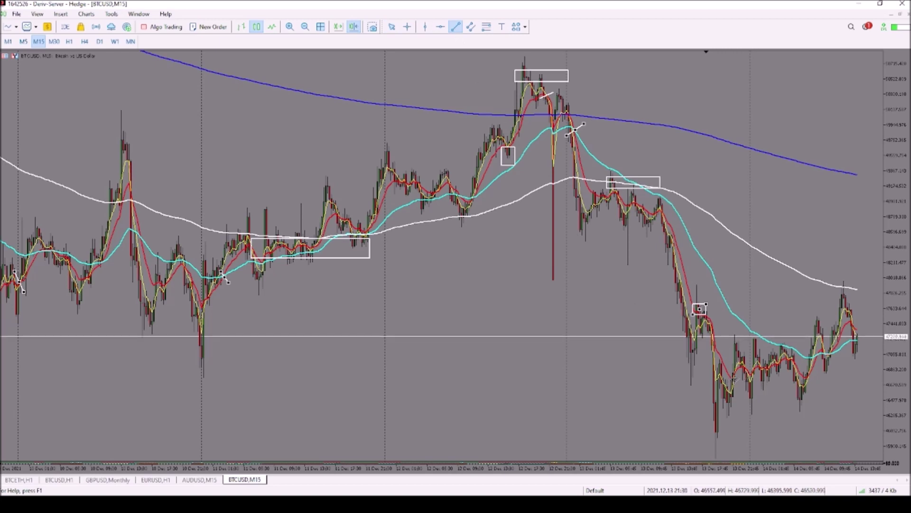
{"action": "left_click_drag", "start_coordinate": [730, 367], "coordinate": [741, 379]}
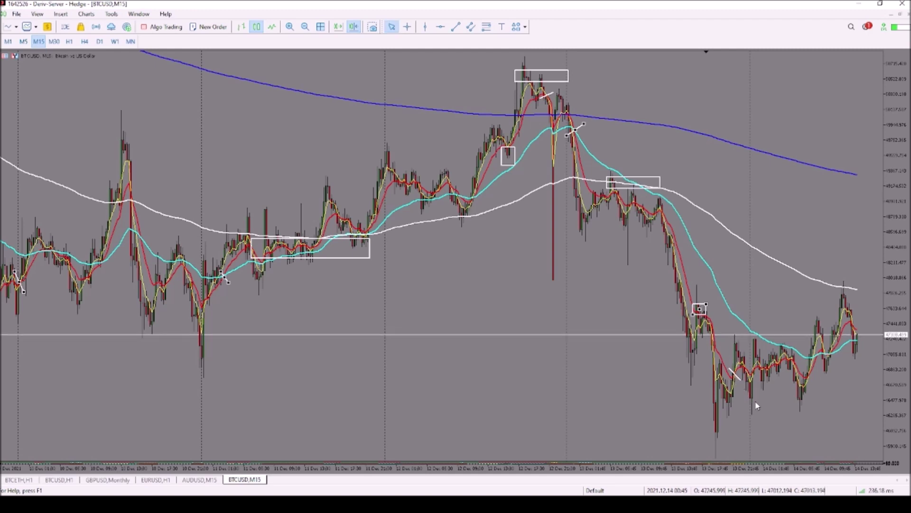
{"action": "left_click_drag", "start_coordinate": [754, 400], "coordinate": [679, 380]}
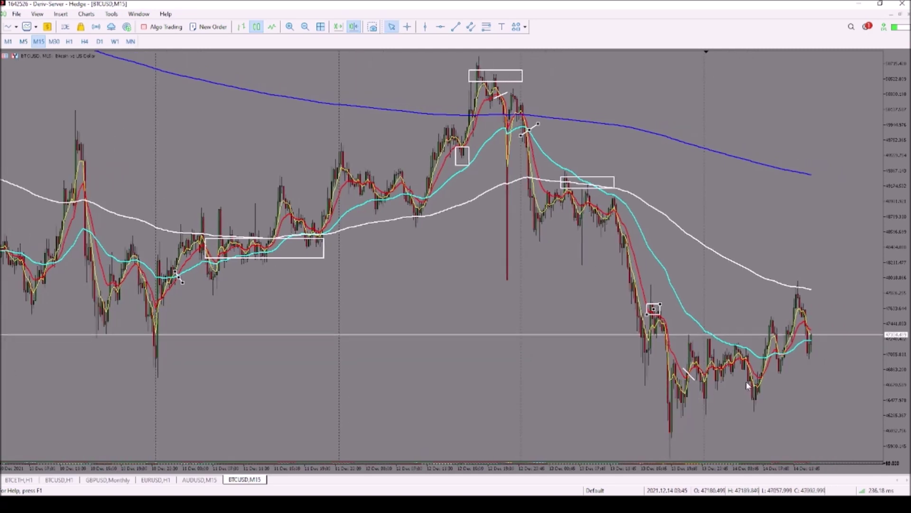